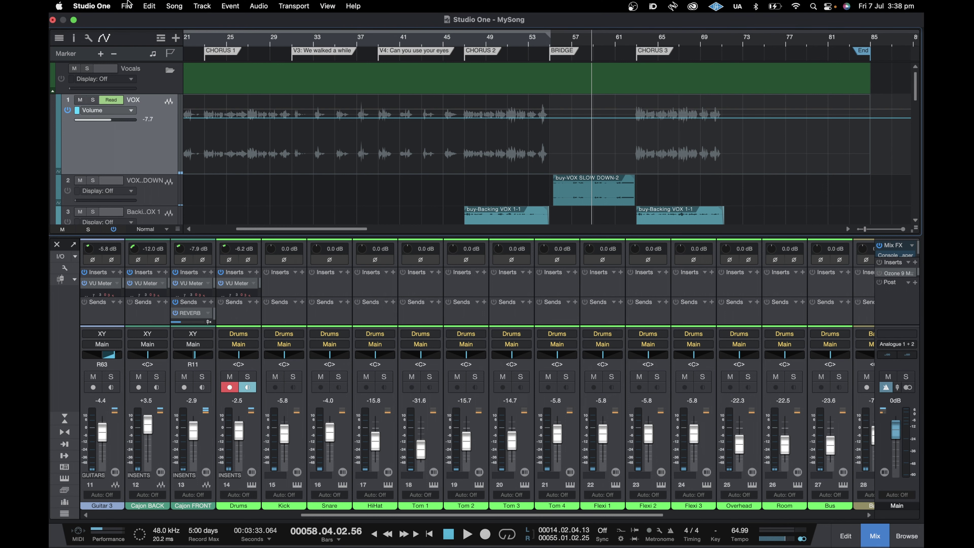
Step: Save a copy of the song as 'MySong Mix1' with File > Save As
left_click(128, 6)
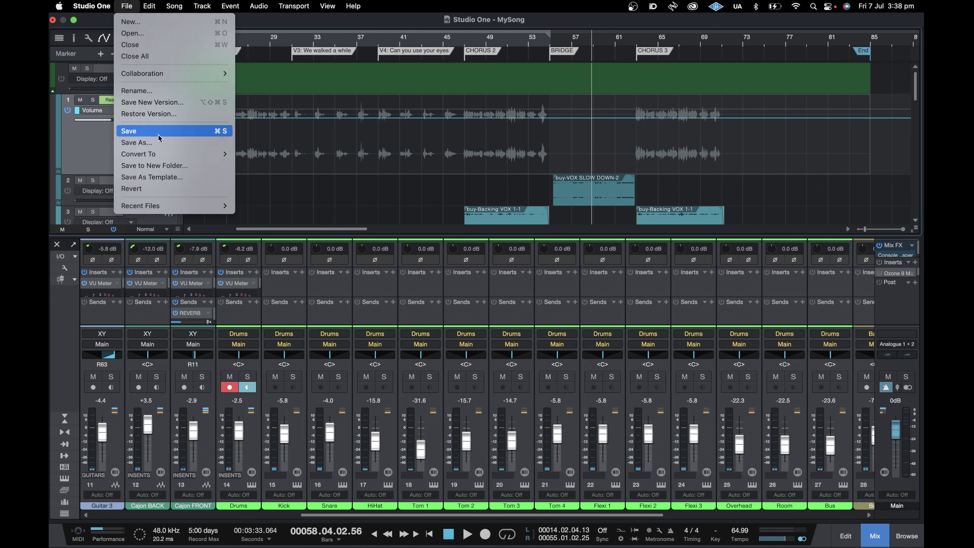
left_click(159, 144)
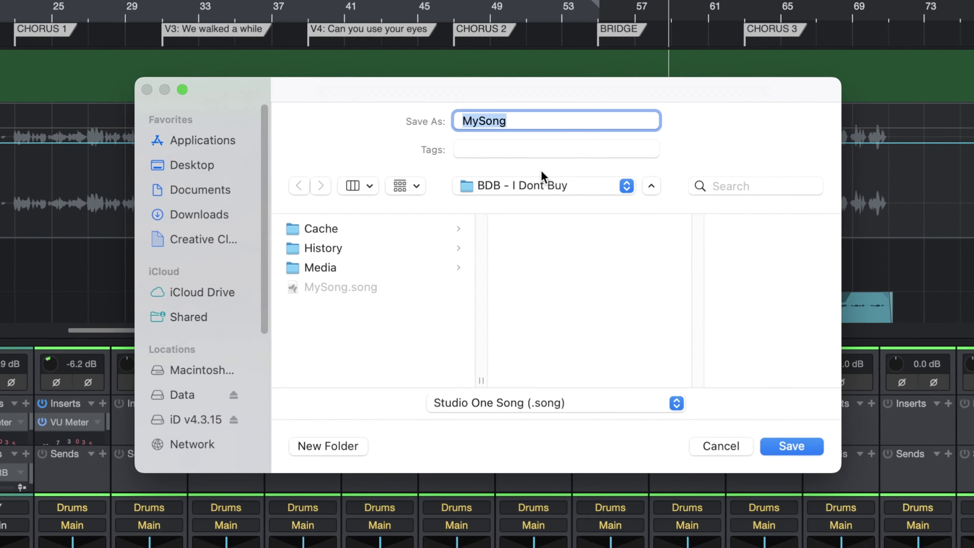
left_click(525, 118)
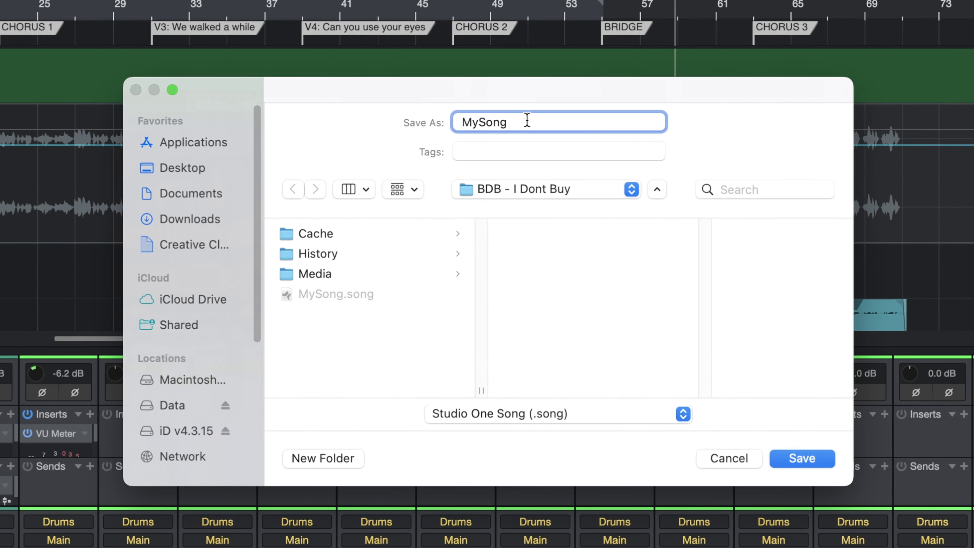
type("Mix1")
key("Return")
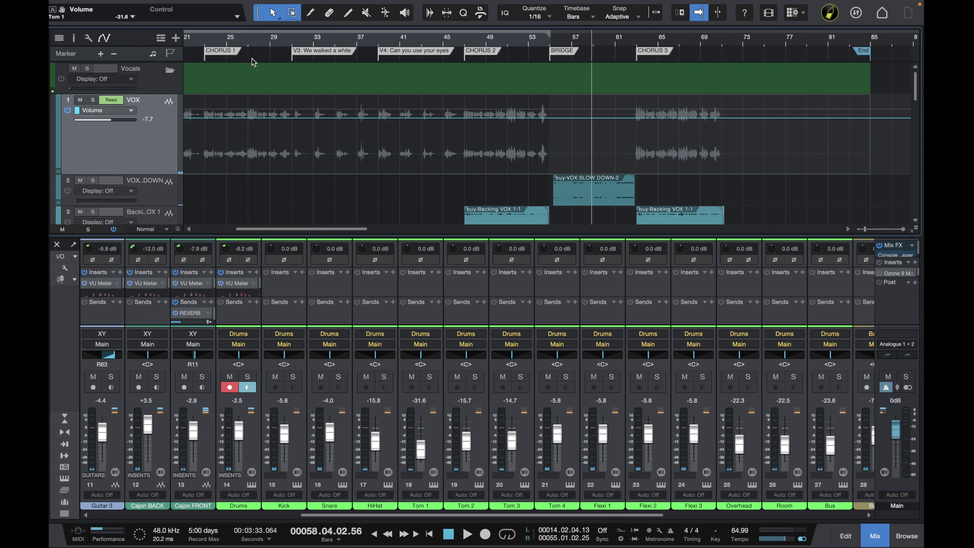
Step: Save another copy, renamed from 'MySong Mix1' to 'MySong Mix2'
mouse_move(71, 4)
left_click(126, 6)
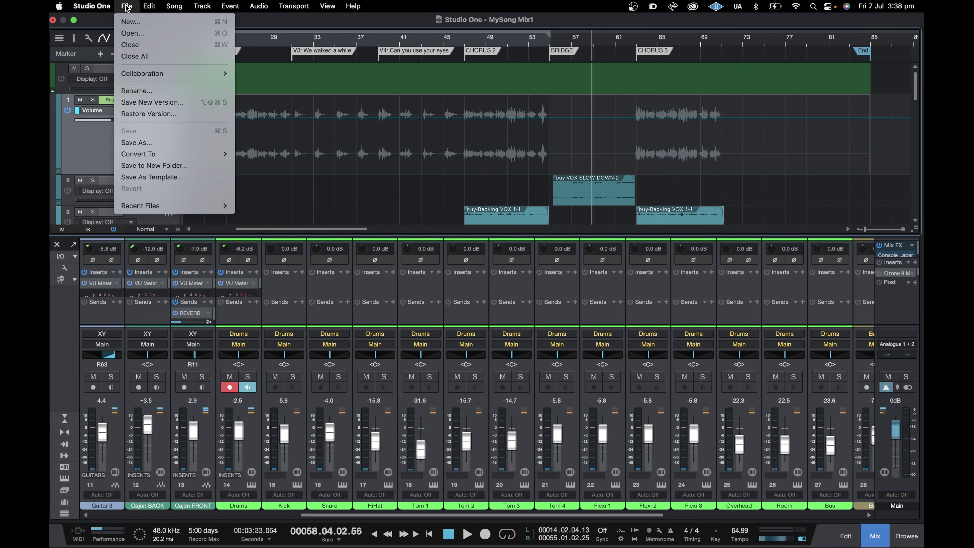
left_click(148, 144)
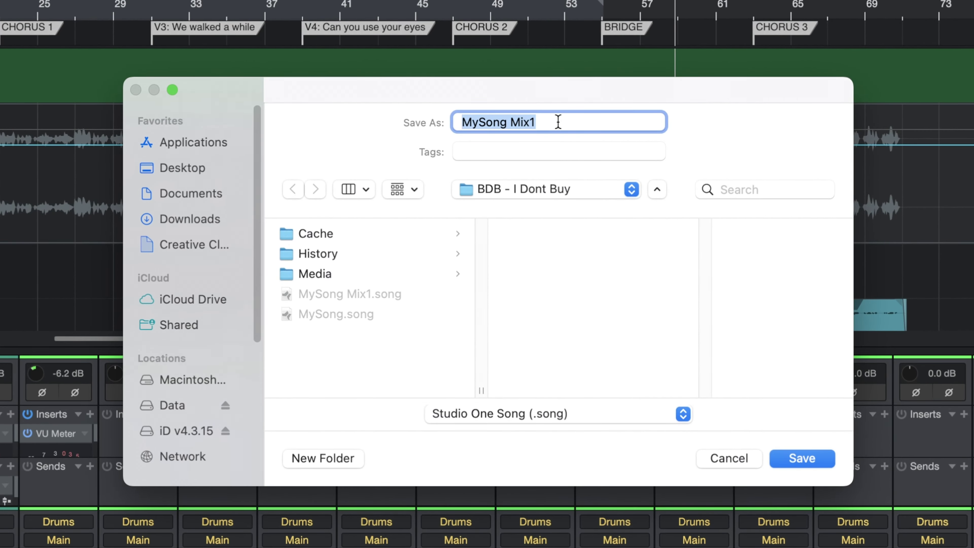
left_click(558, 122)
key("BackSpace")
type("2")
key("Return")
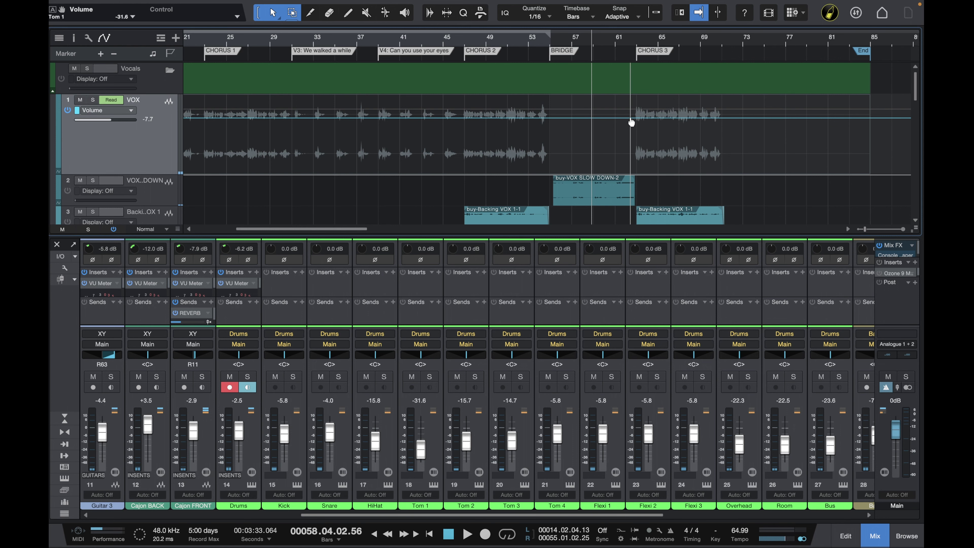
Step: Add a raised volume bump to the VOX automation around bar 63
left_click(631, 117)
left_click_drag(638, 117, 644, 111)
left_click(655, 115)
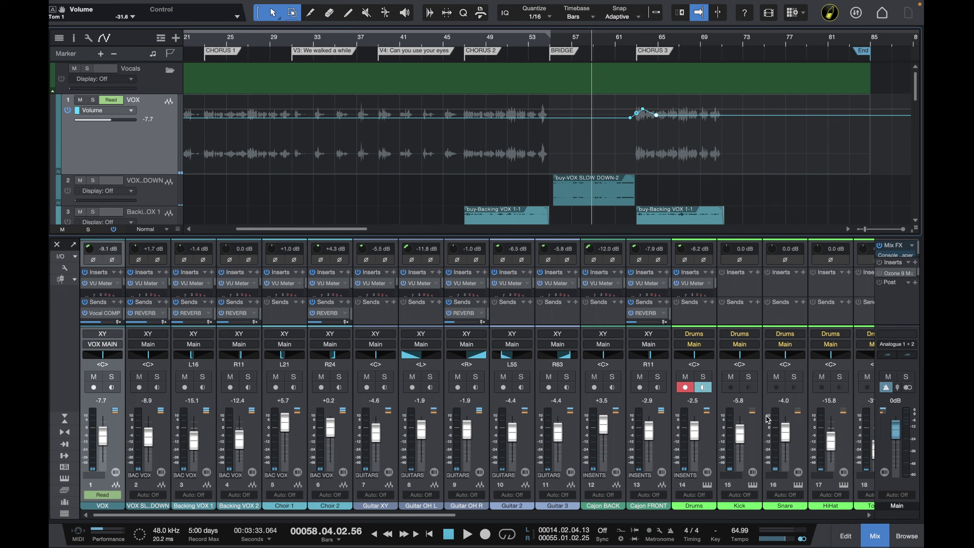
Step: Lower Tom 2, raise Tom 1 and mute the Drums channel in the mixer
scroll(768, 419, "right", 10)
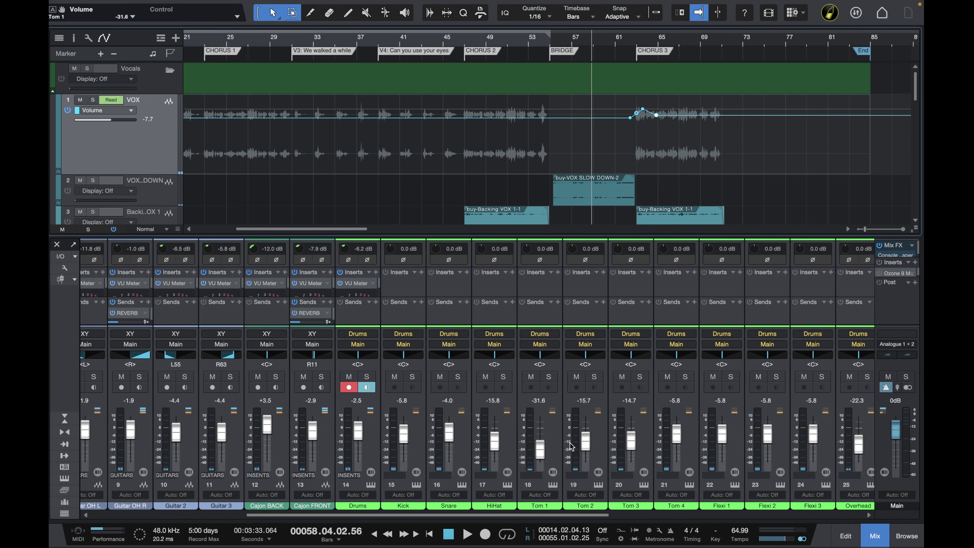
left_click_drag(585, 441, 541, 435)
left_click(349, 376)
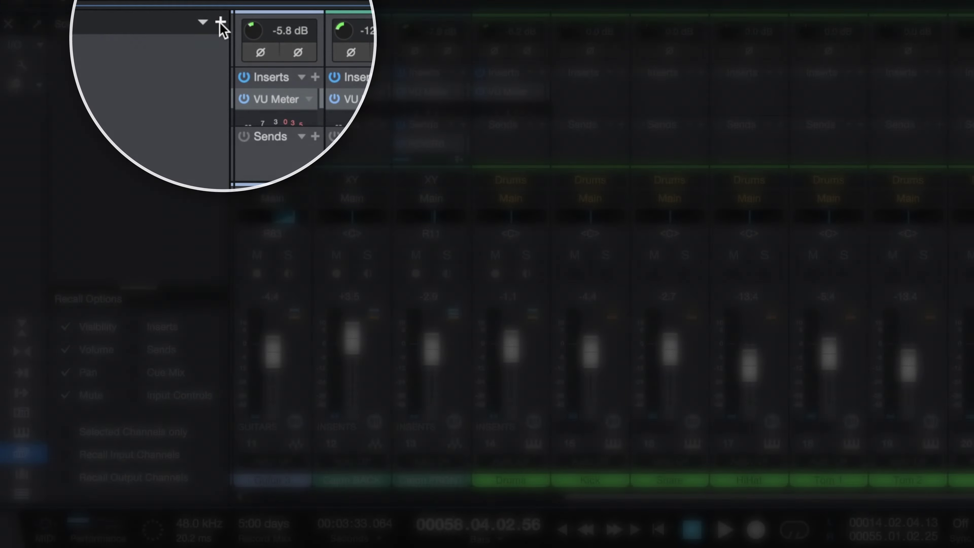
Step: Add a new scene in the mixer's Scenes list and name it Mix1
left_click(220, 24)
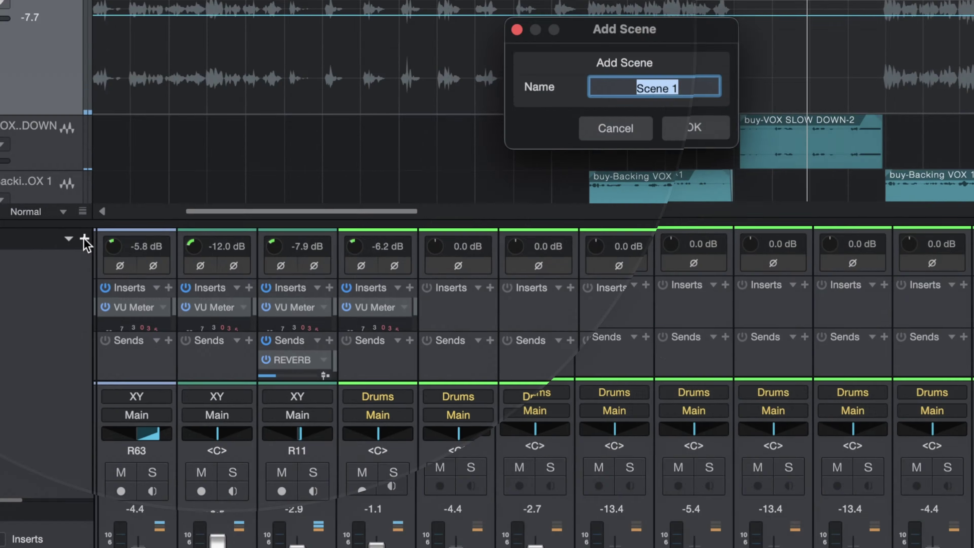
type("Mix")
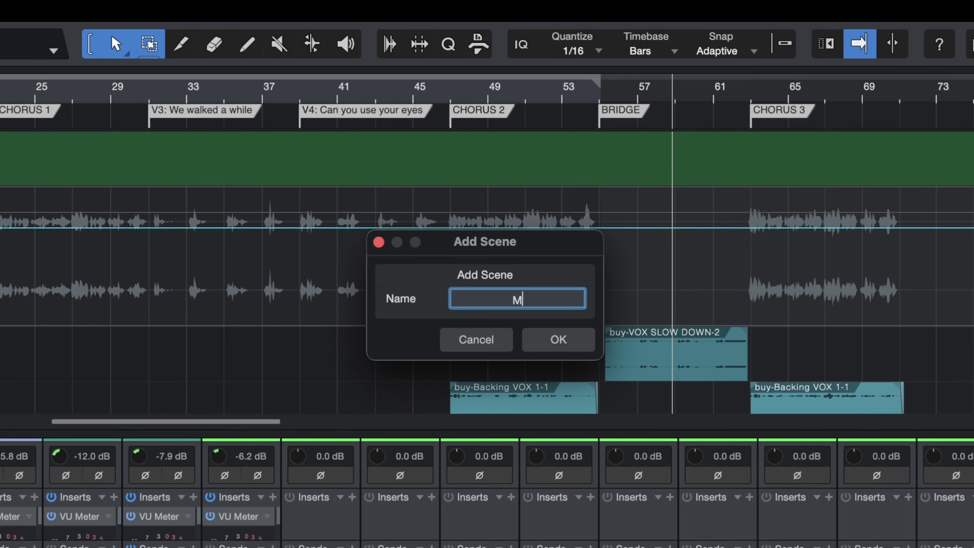
type("1")
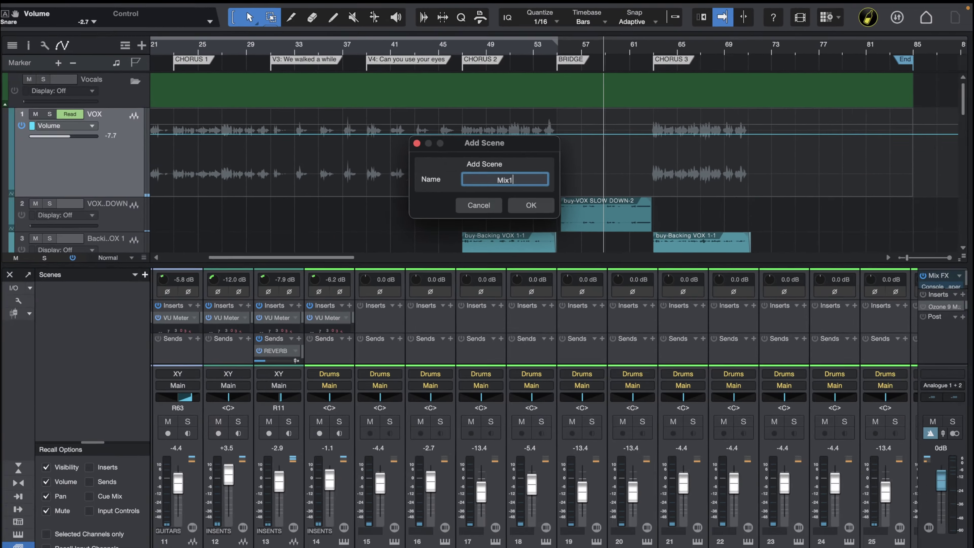
key("Return")
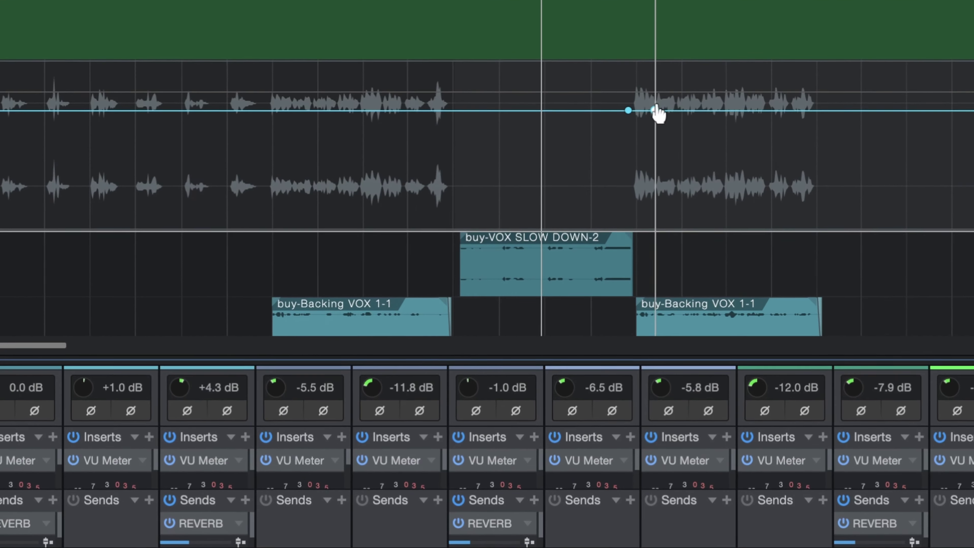
Step: Raise the VOX volume automation at Chorus 3, then pull it back down afterwards
left_click_drag(644, 117, 659, 91)
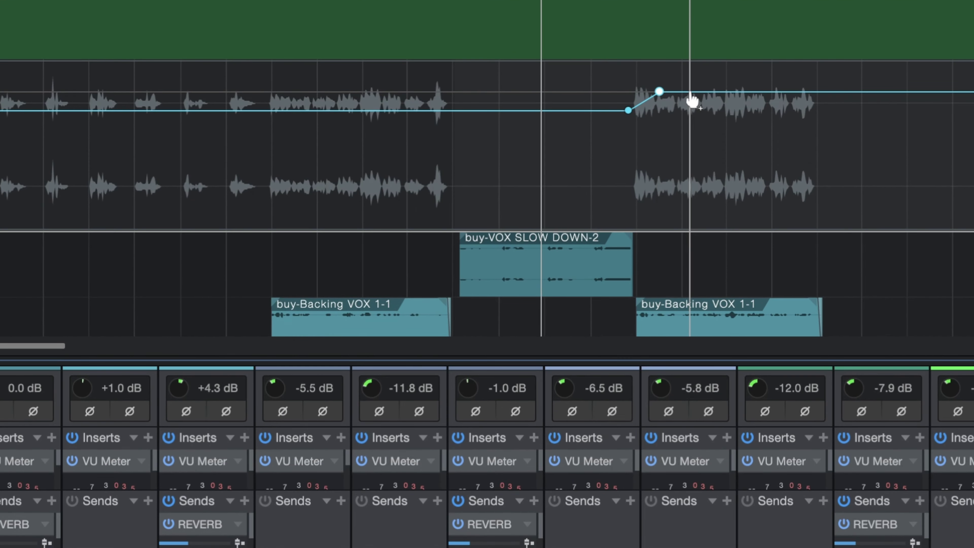
left_click(688, 99)
left_click(722, 98)
left_click_drag(722, 99, 762, 117)
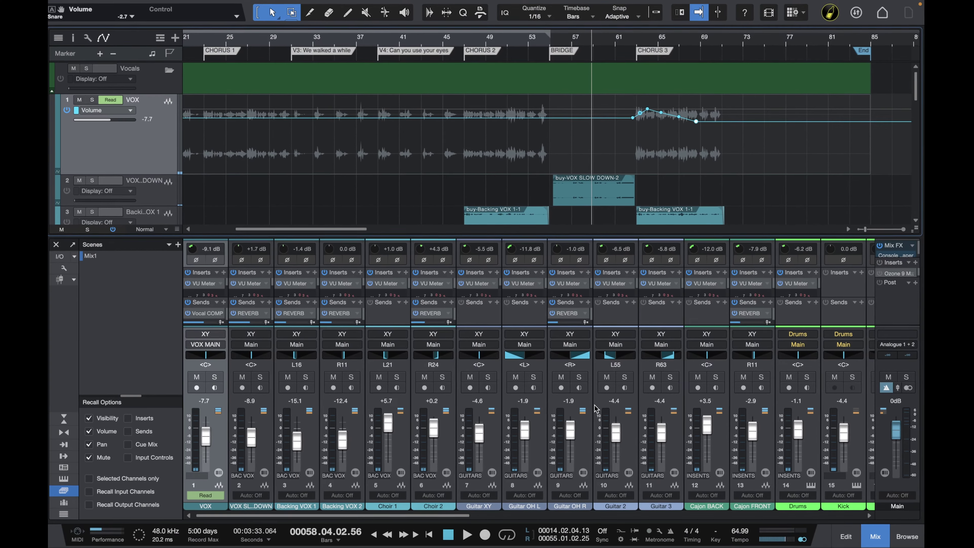
Step: Select the drum channels and drag a linked fader to drop them to around -36 dB
scroll(592, 407, "right", 5)
scroll(592, 406, "left", 5)
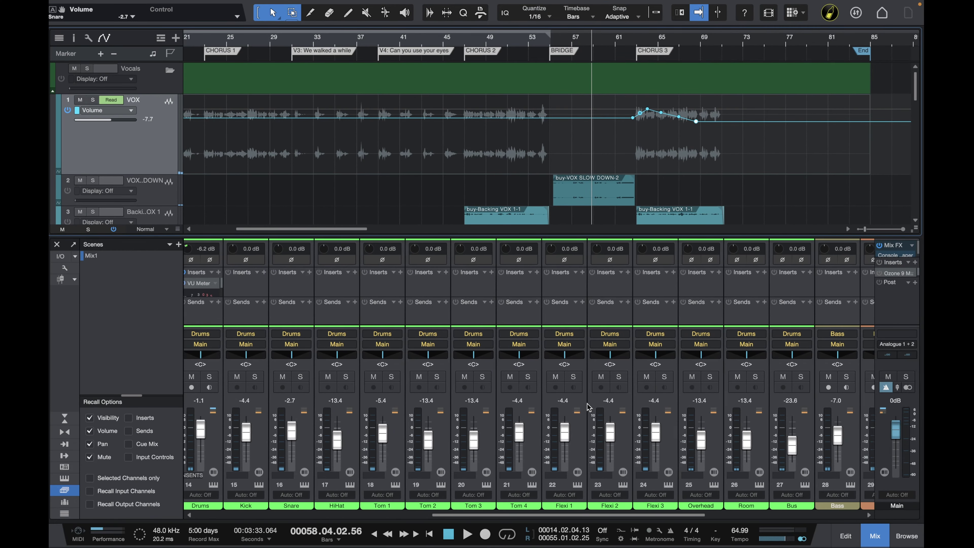
left_click(310, 429)
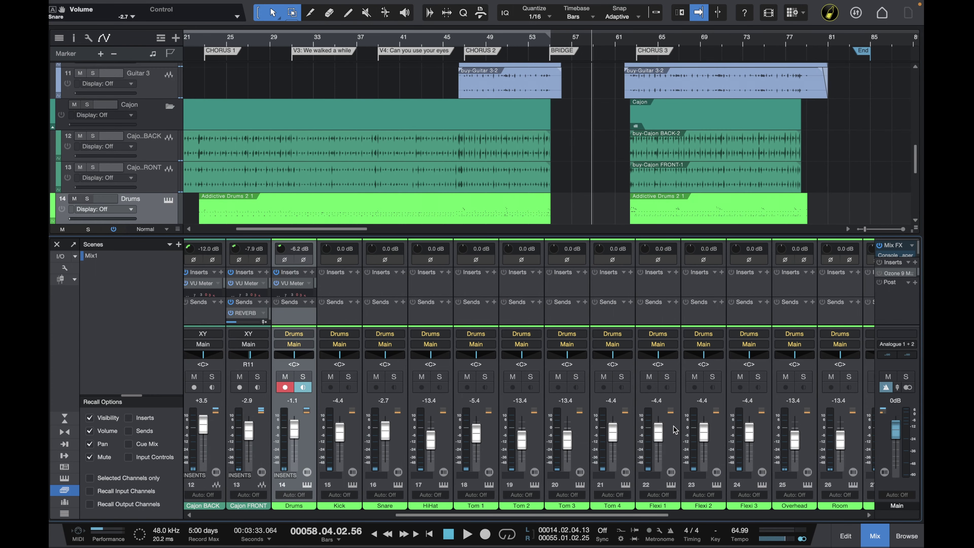
left_click_drag(476, 437, 473, 457)
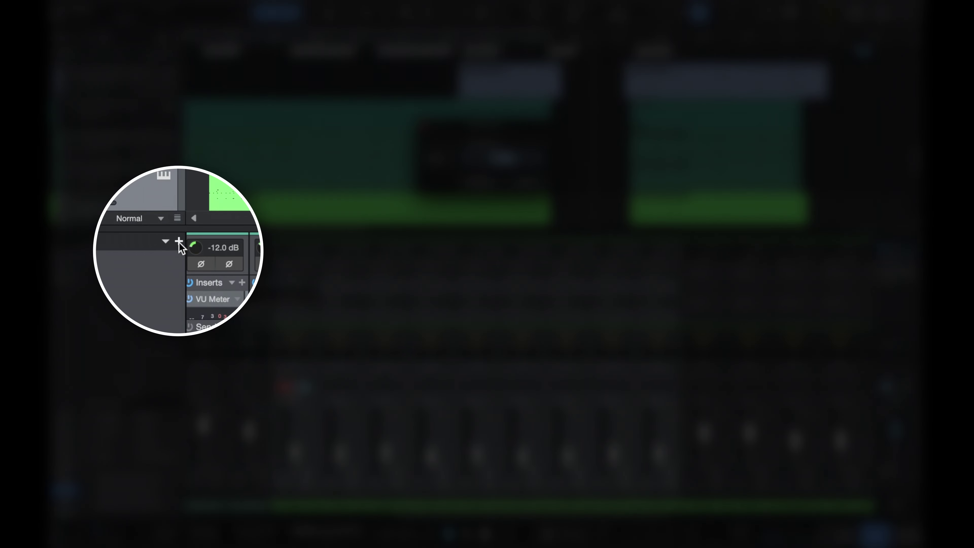
Step: Add a second mixer scene named Mix2
left_click(179, 244)
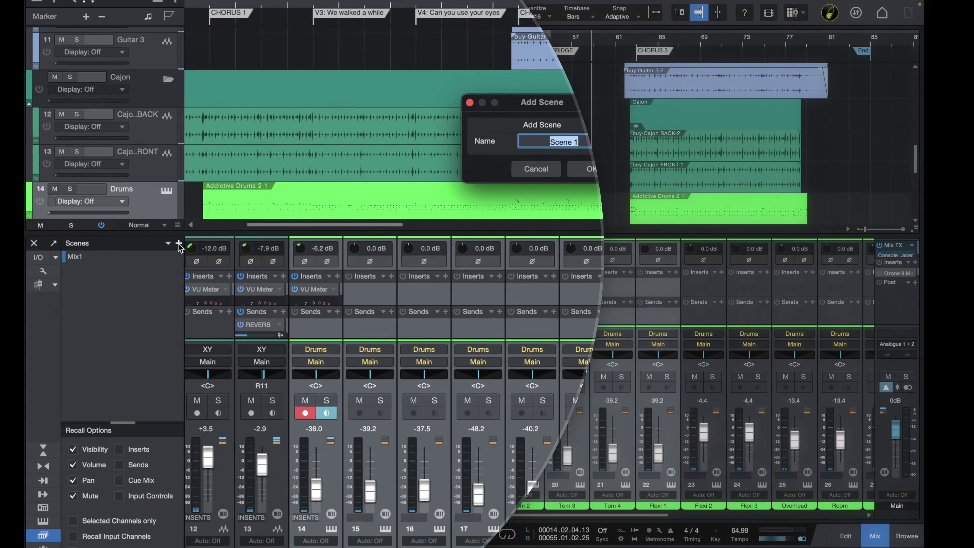
type("Mix")
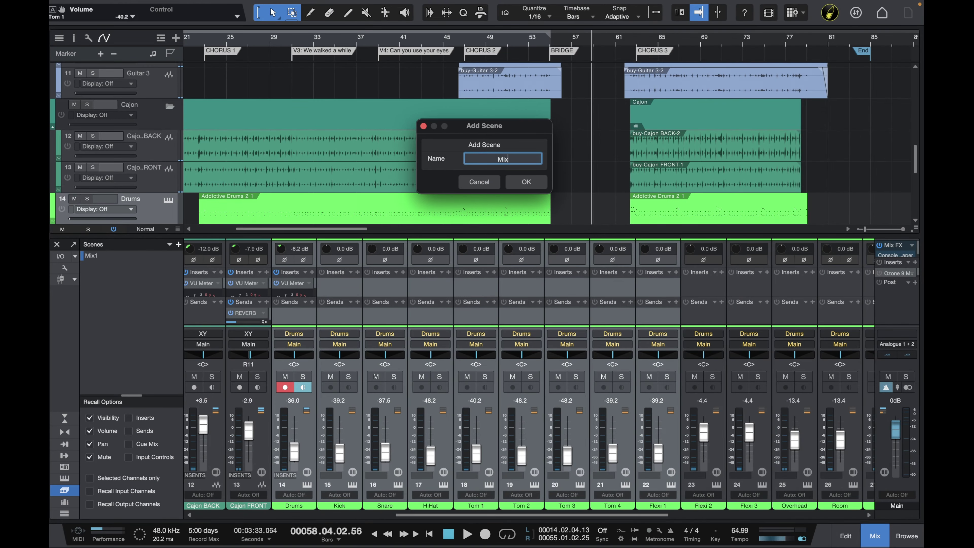
type("2")
key("Return")
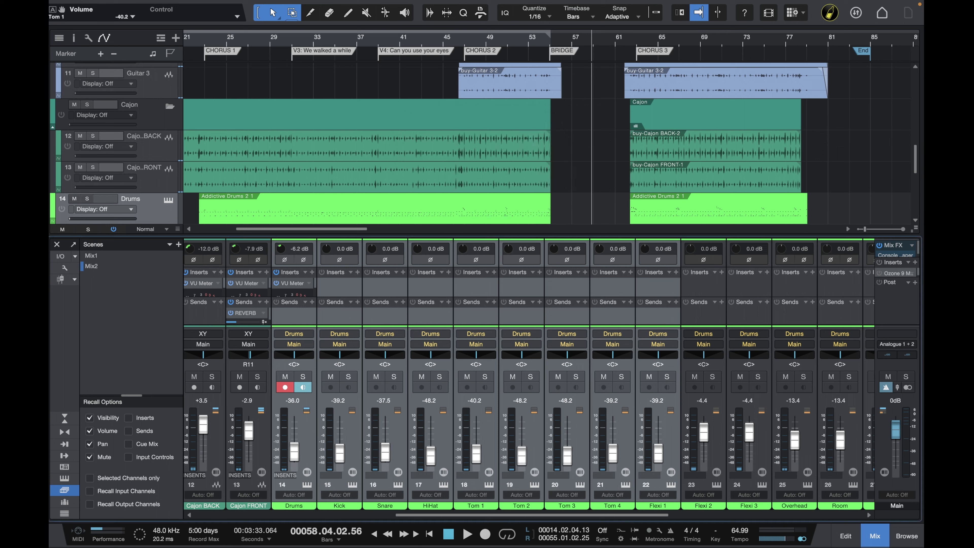
Step: Switch between the Mix1 and Mix2 scenes to compare them, then clear the selection
left_click(92, 256)
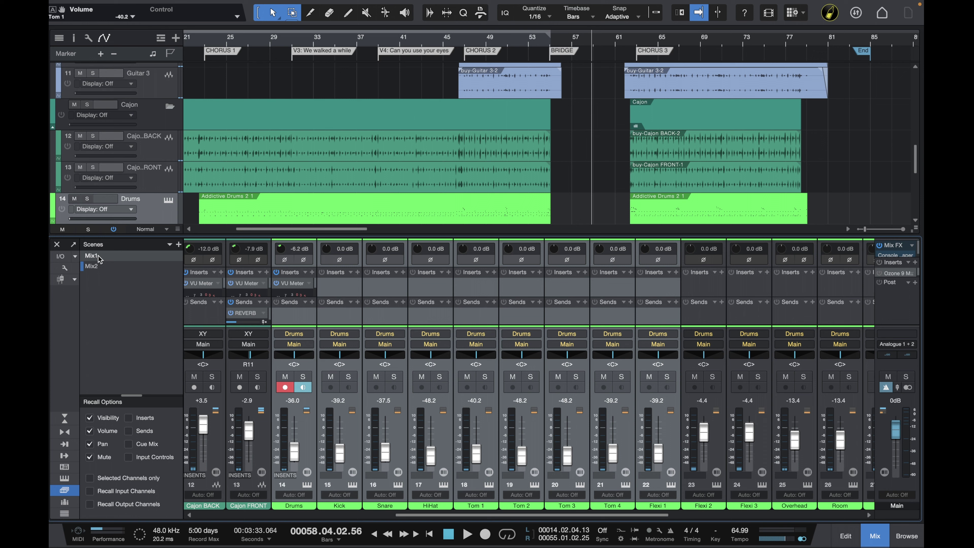
scroll(521, 128, "down", 3)
scroll(520, 128, "up", 10)
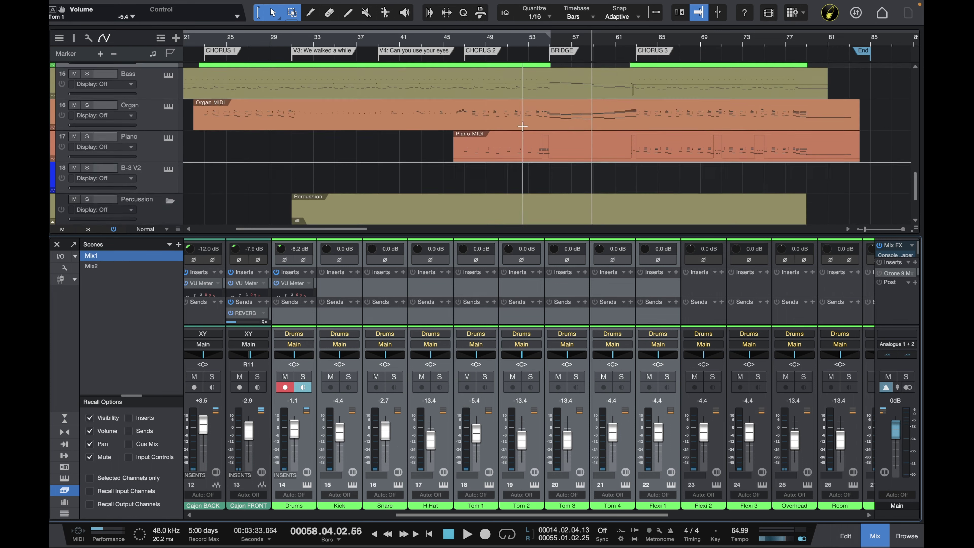
scroll(521, 131, "up", 1)
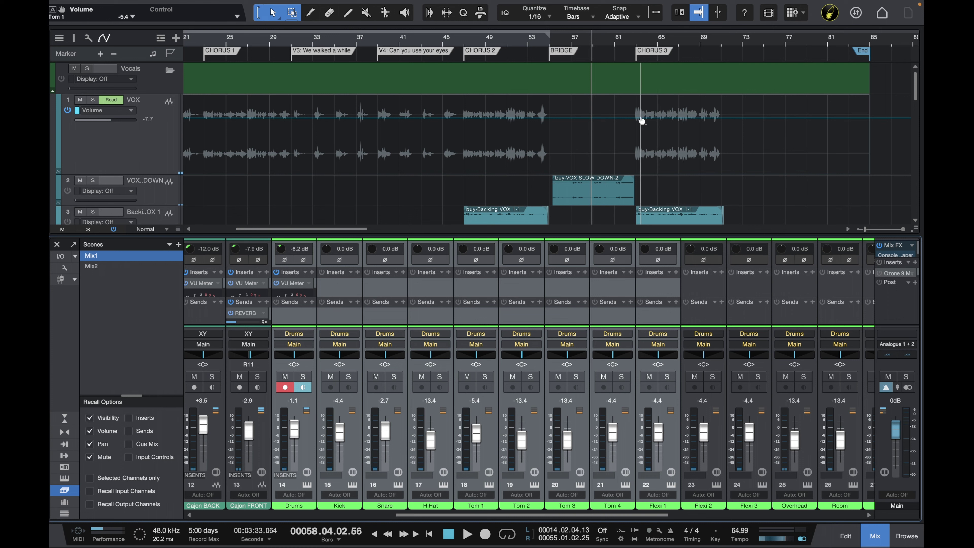
left_click(92, 267)
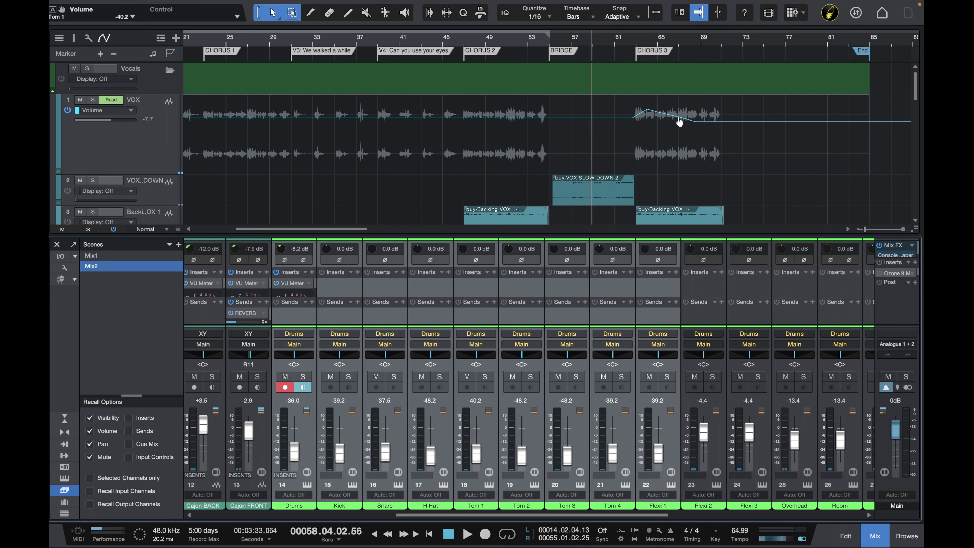
left_click(112, 264)
left_click(105, 256)
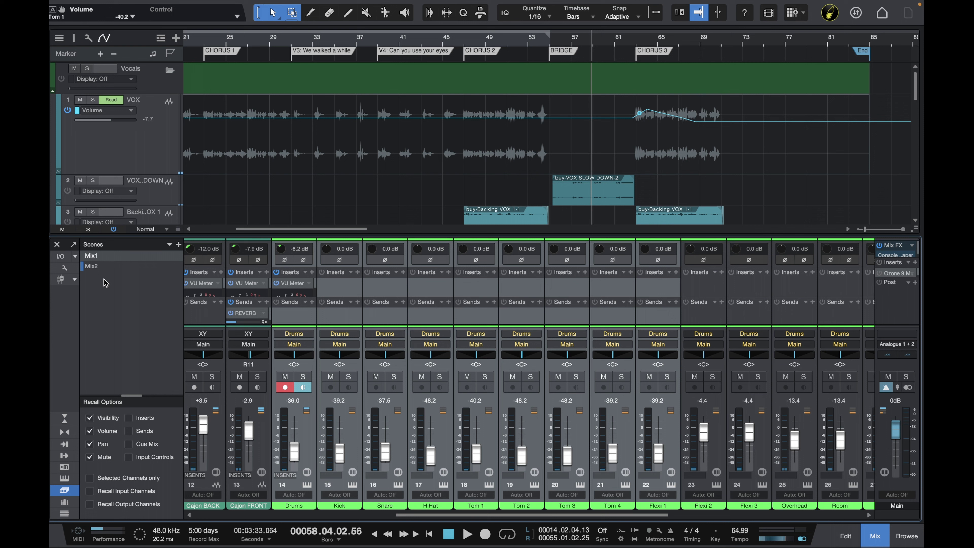
left_click(119, 303)
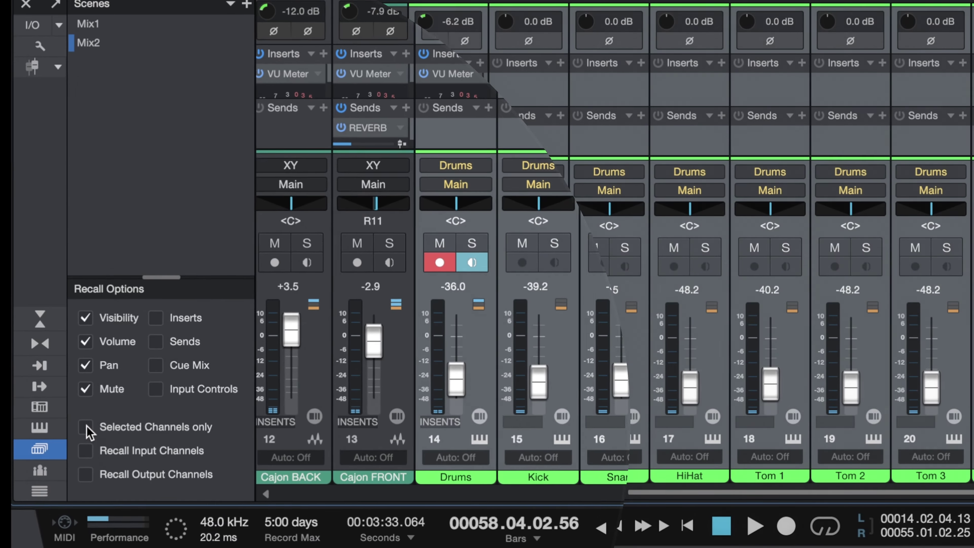
Step: Enable 'Selected Channels only' in Recall Options and recall Mix1, checking the flat VOX automation
left_click(88, 427)
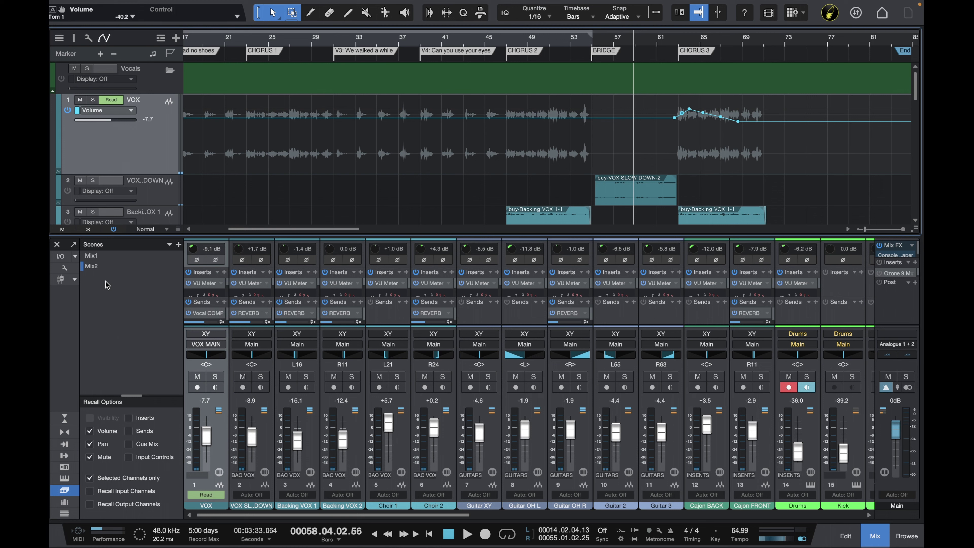
left_click(99, 260)
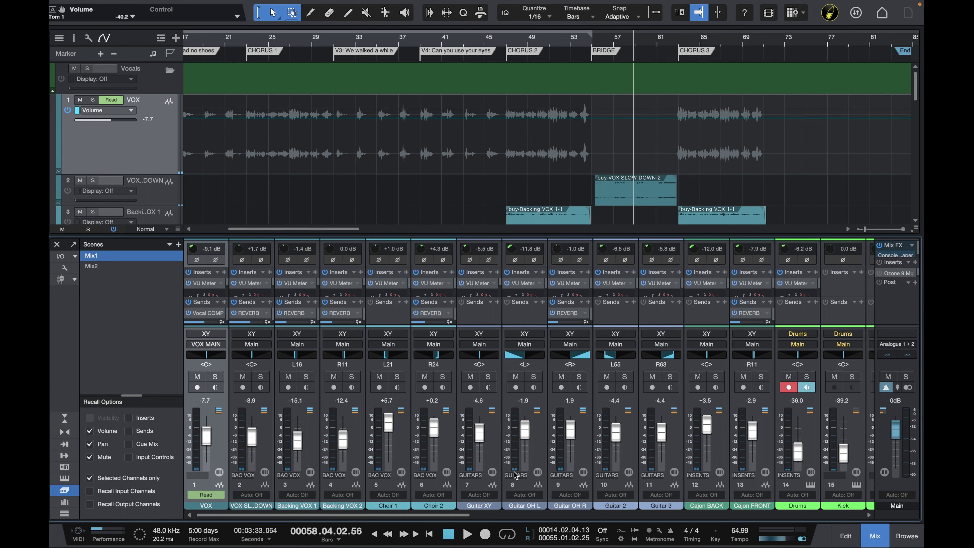
scroll(514, 476, "right", 10)
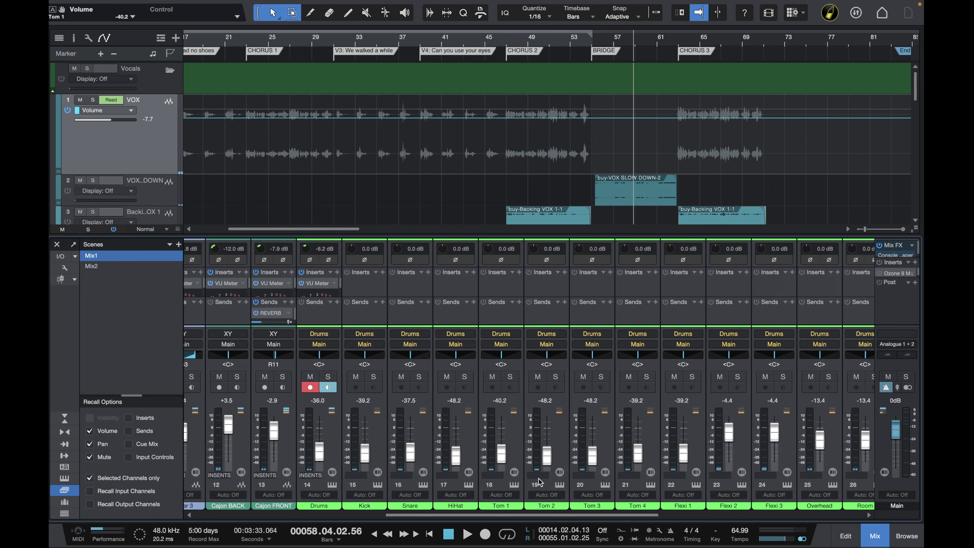
scroll(538, 480, "right", 1)
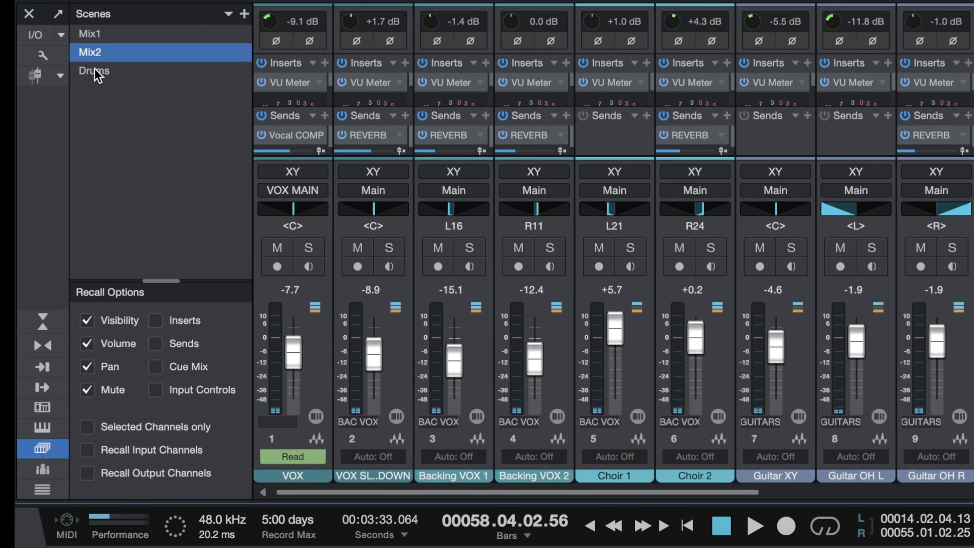
Step: Recall the Drums scene and browse the channel list to see which channels are hidden
left_click(96, 70)
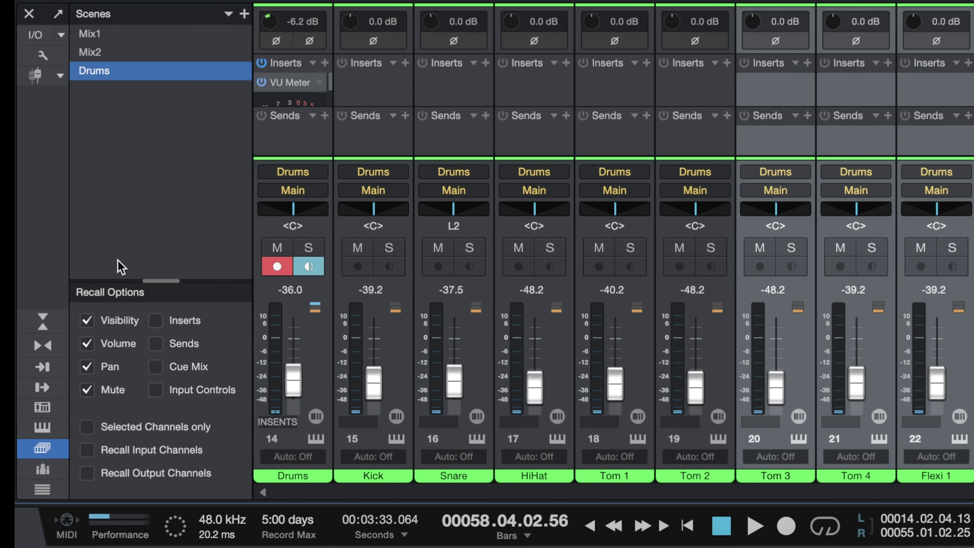
left_click(42, 491)
scroll(159, 215, "down", 3)
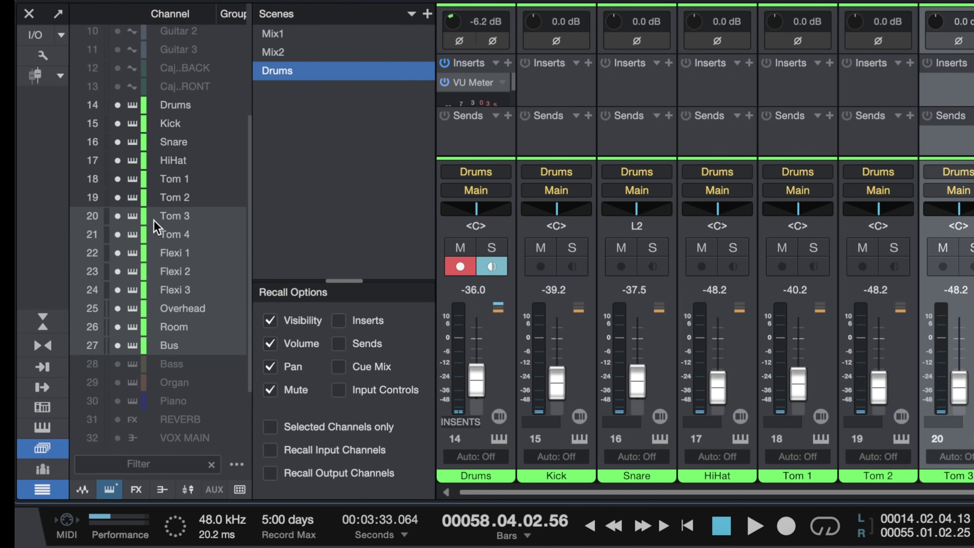
scroll(155, 226, "up", 3)
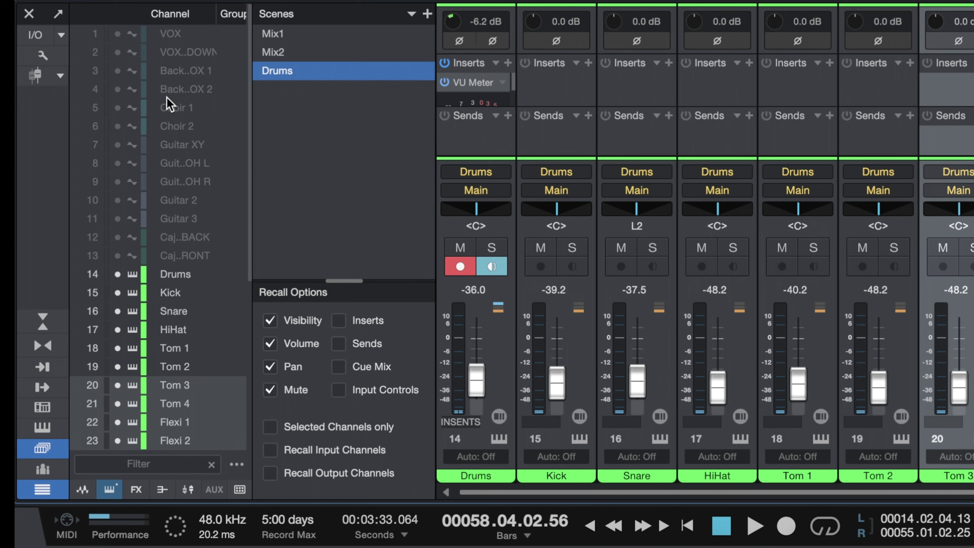
scroll(166, 102, "down", 5)
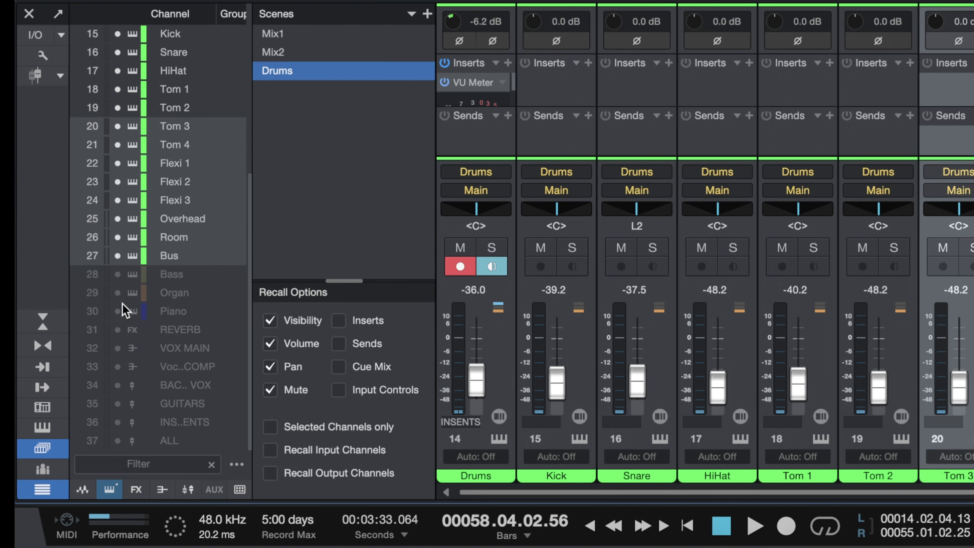
scroll(128, 225, "up", 5)
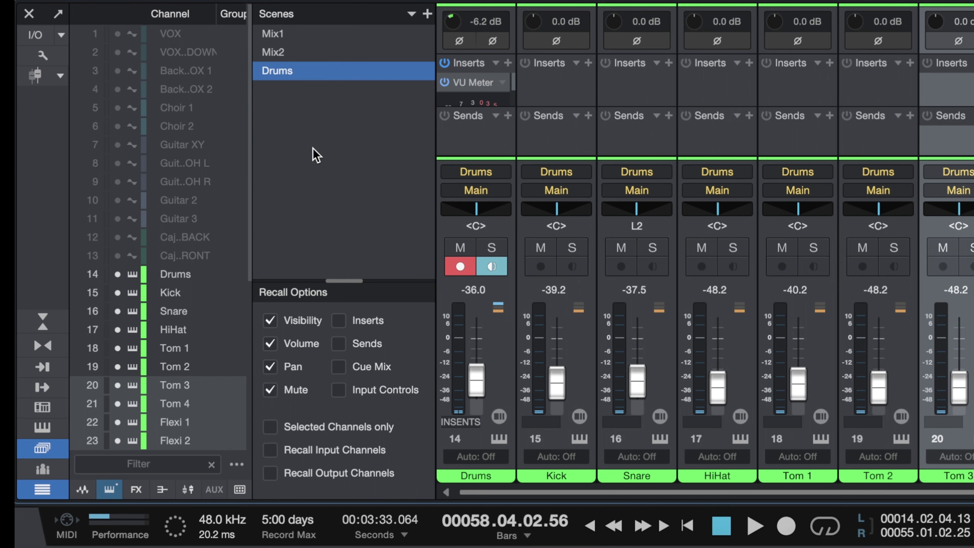
Step: Recall Mix2, untick Visibility in Recall Options, then recall Drums and scroll across the mixer
left_click(271, 54)
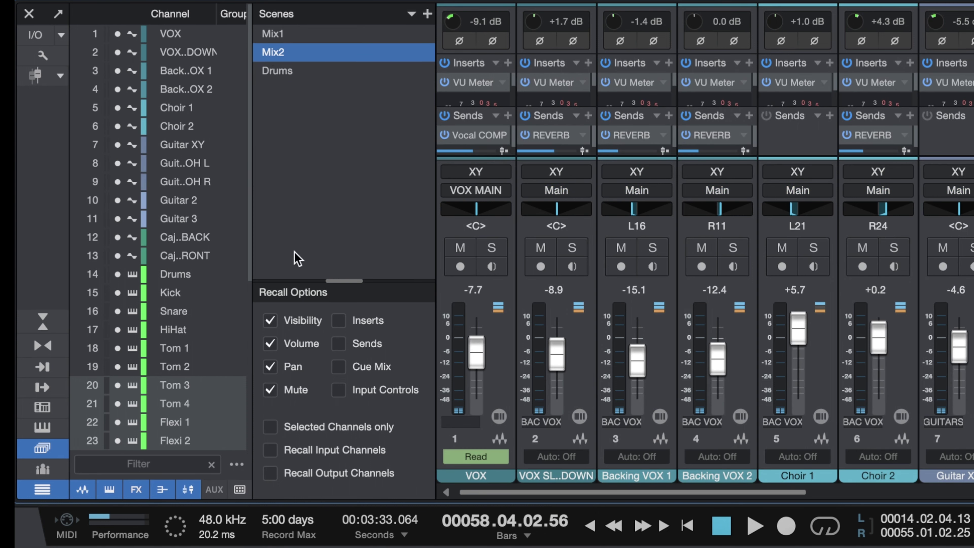
left_click(270, 321)
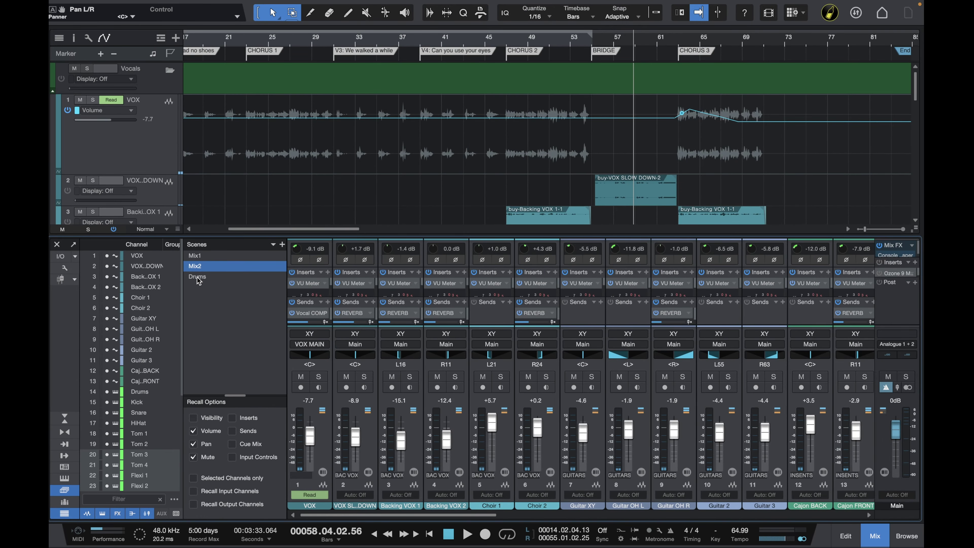
left_click(198, 277)
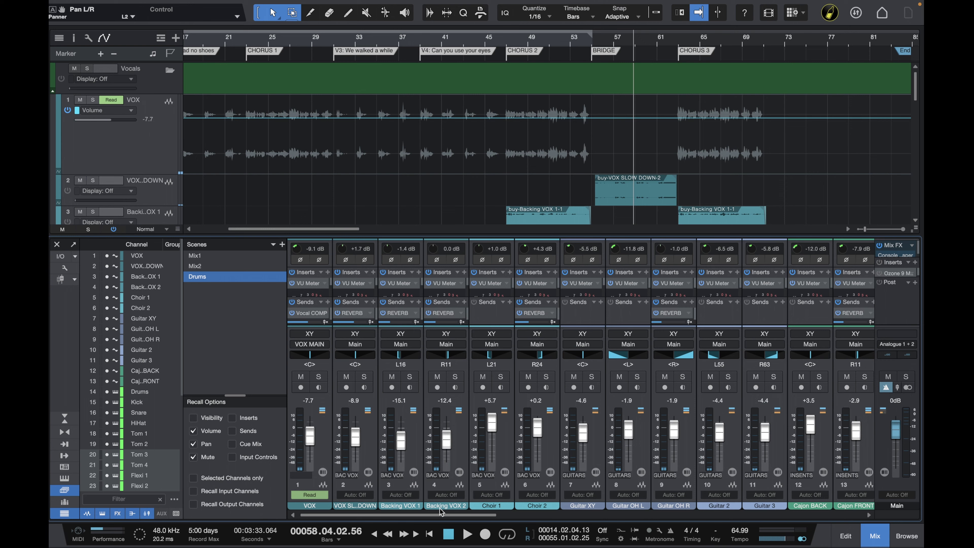
left_click_drag(454, 515, 419, 534)
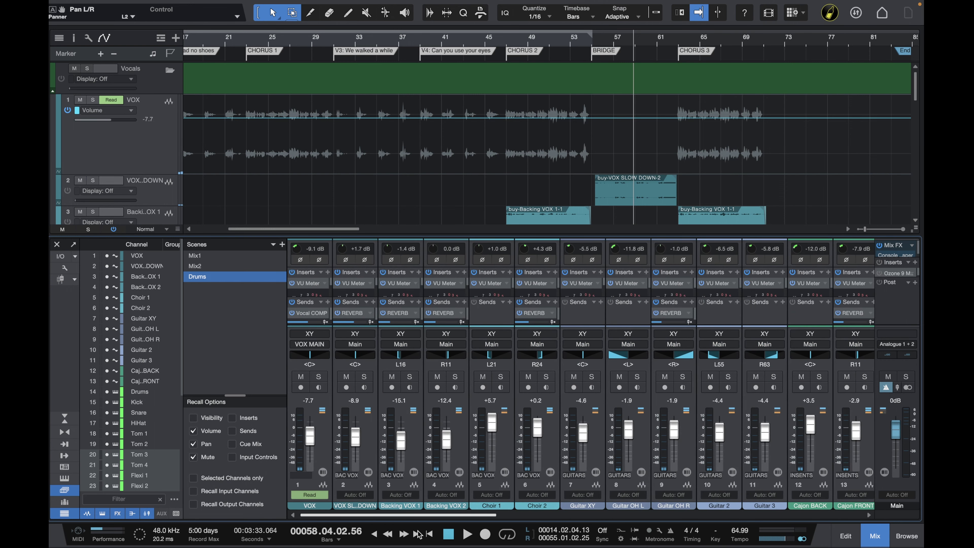